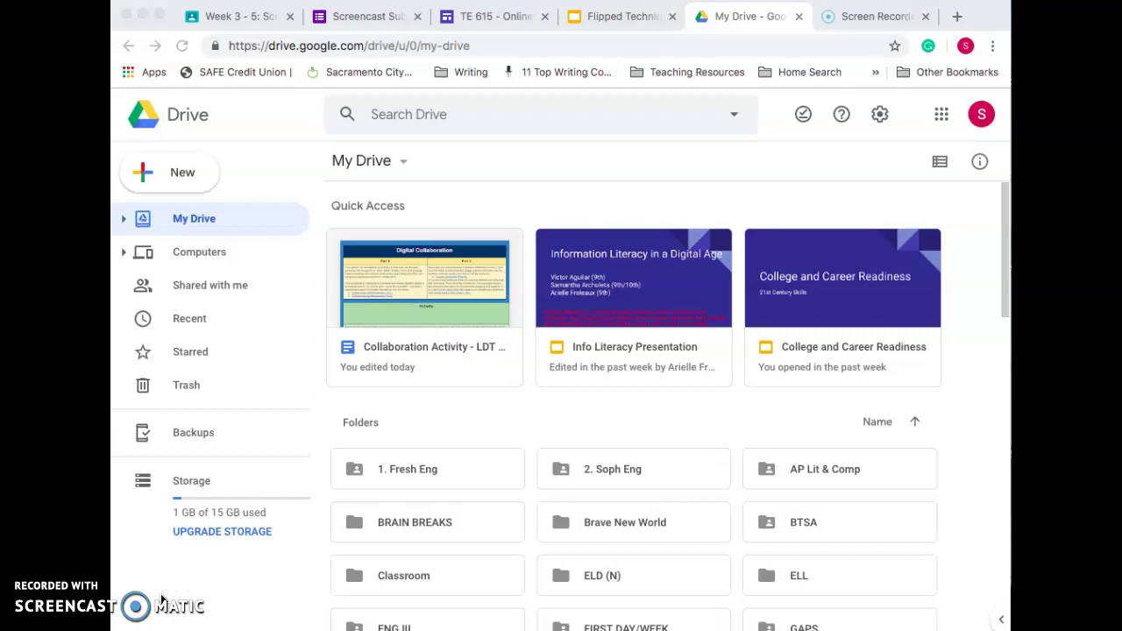
Step: Create a new blank Google Docs document from the Drive New menu
click(175, 172)
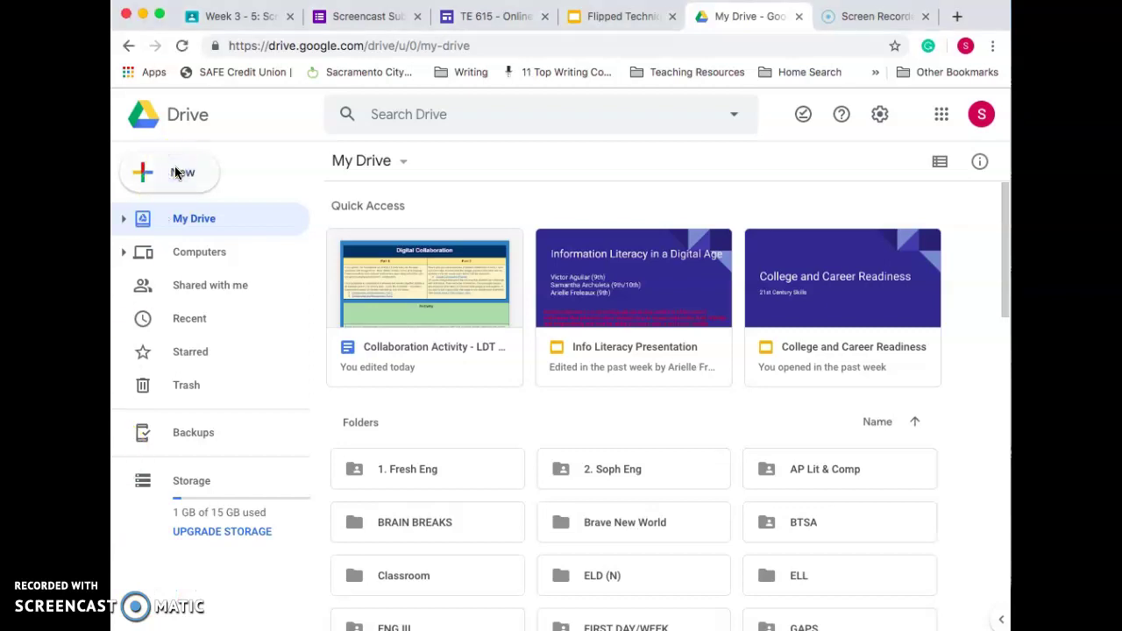
click(175, 171)
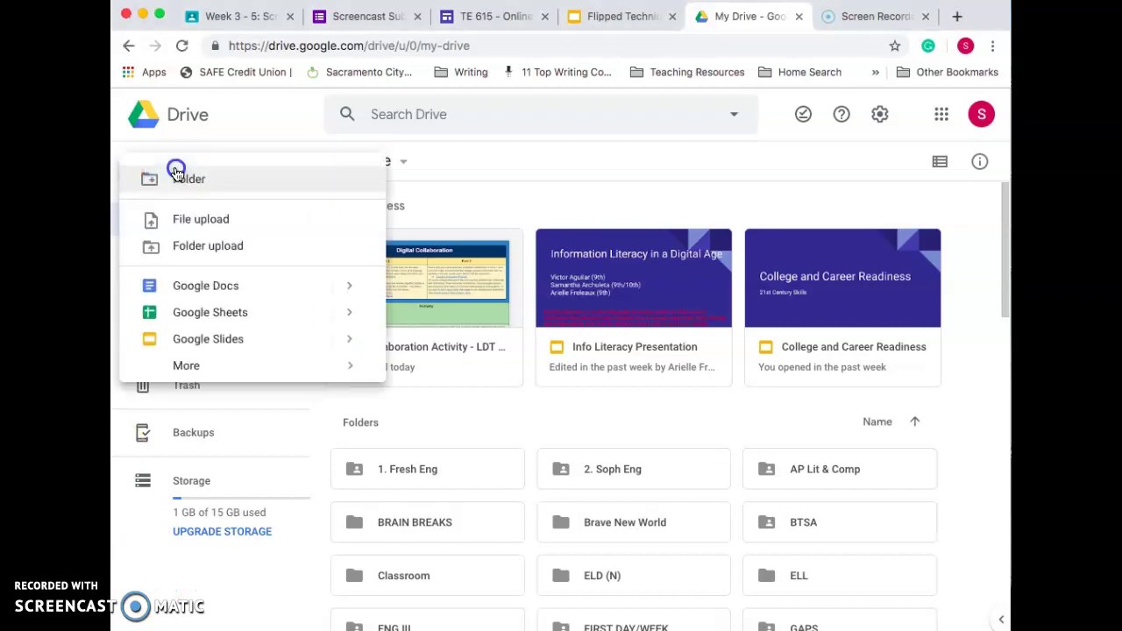
click(184, 289)
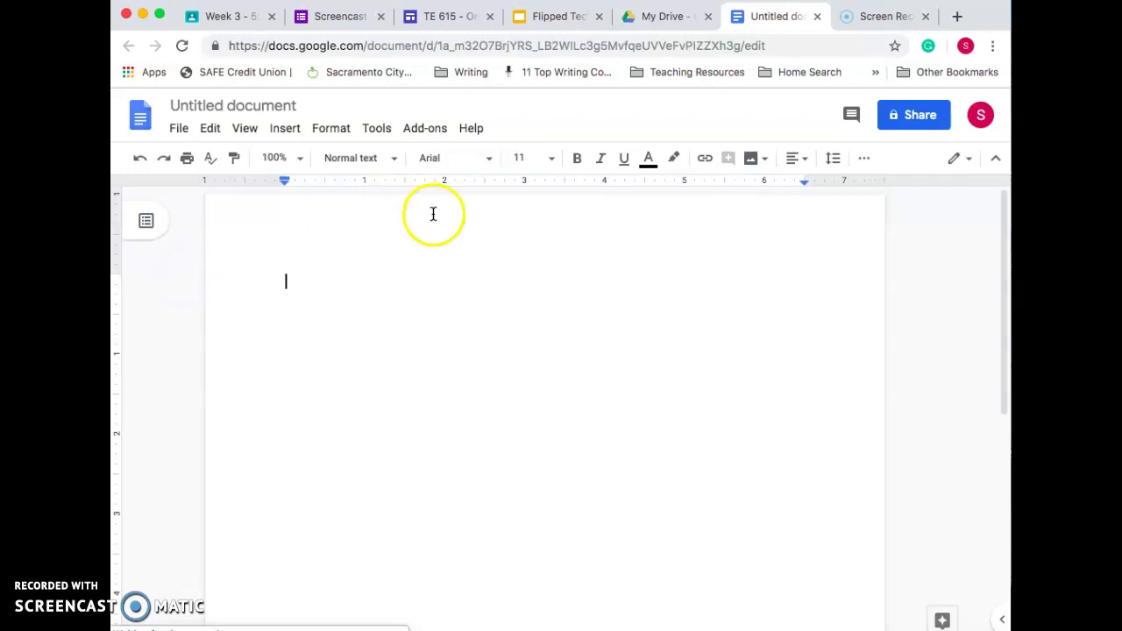
Step: Set the document font to Times New Roman at size 12
click(453, 166)
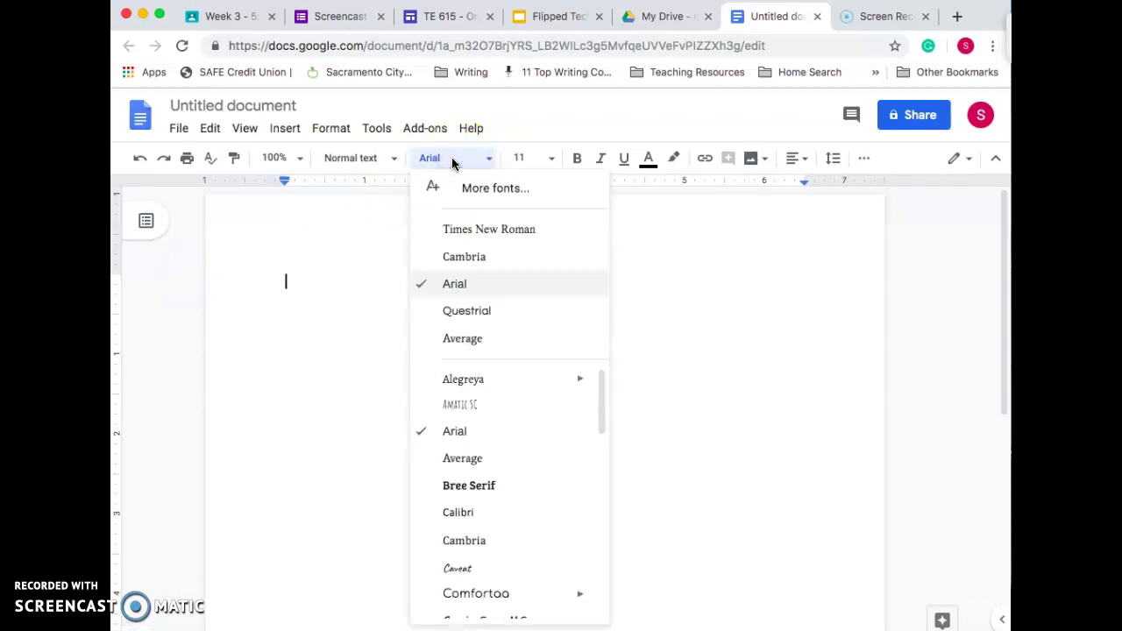
click(486, 229)
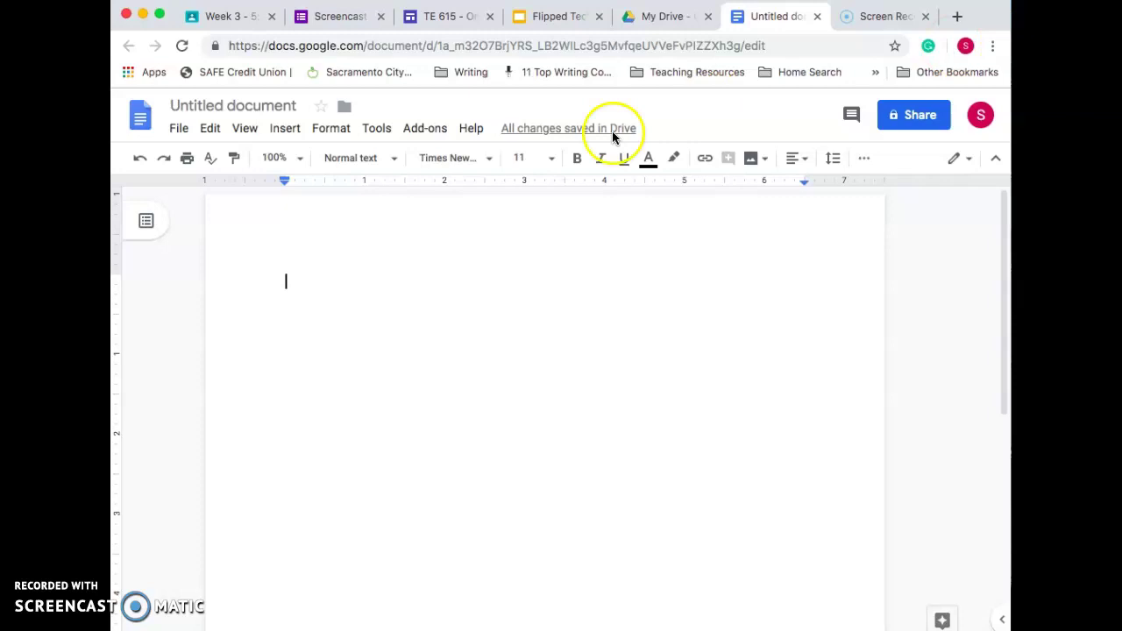
mouse_move(540, 160)
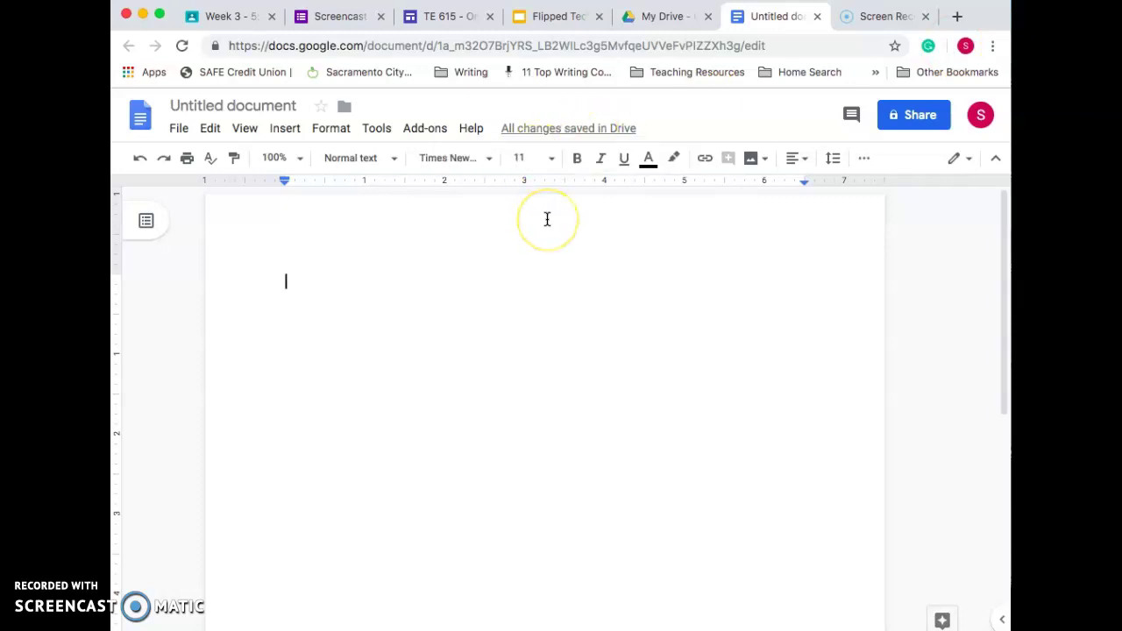
click(530, 160)
click(524, 294)
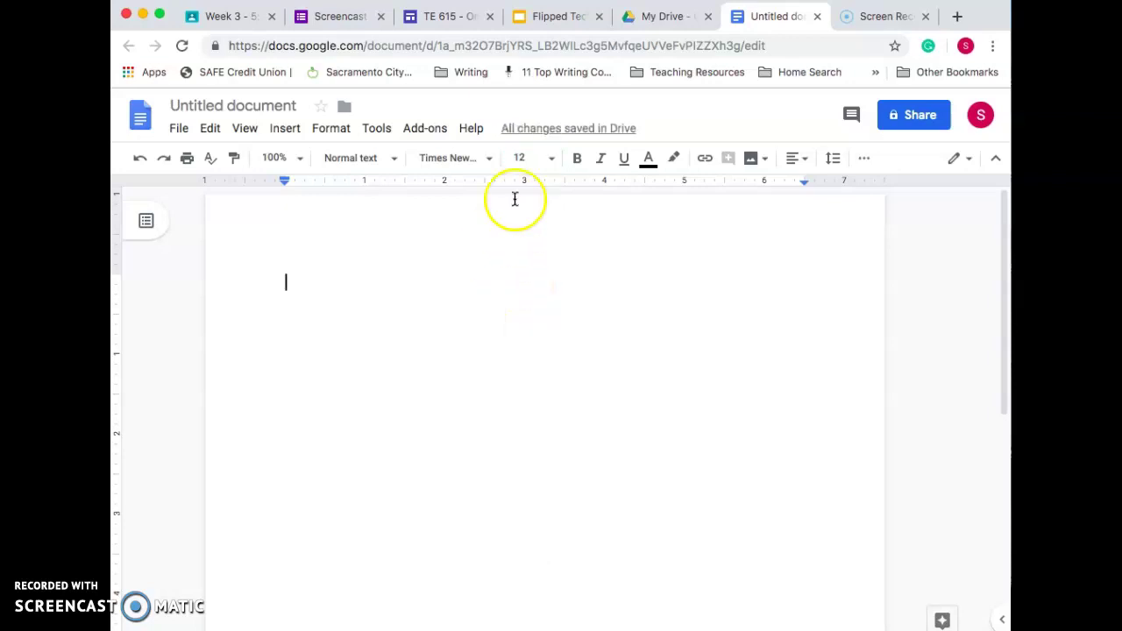
Step: Set line spacing to Double, confirm it is applied, and return to the page
click(835, 161)
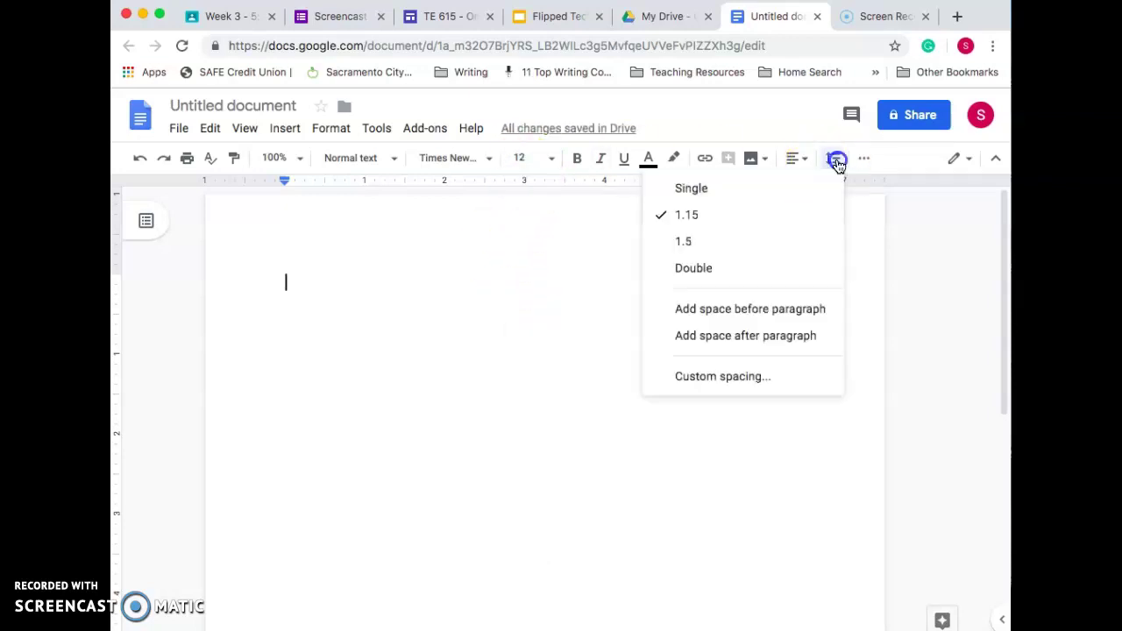
click(694, 269)
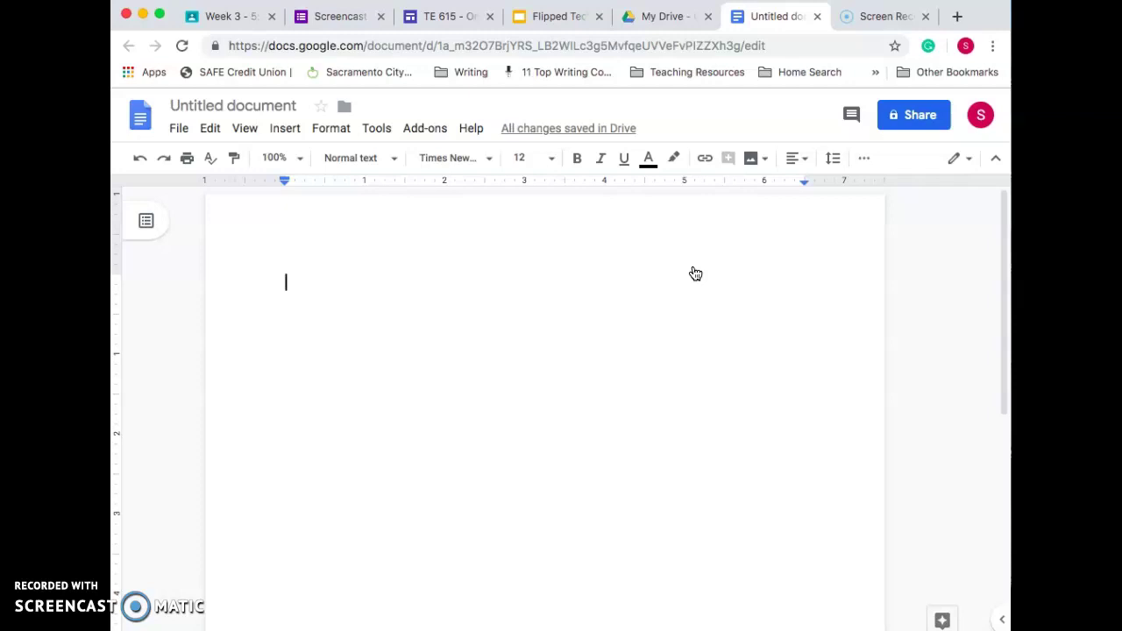
click(832, 161)
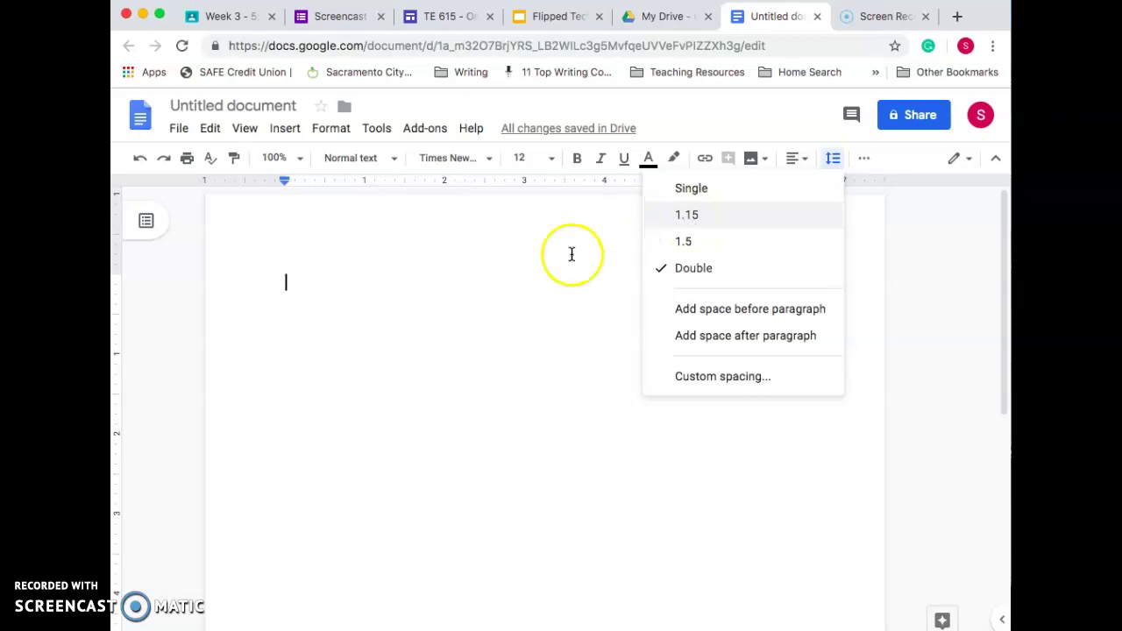
click(297, 282)
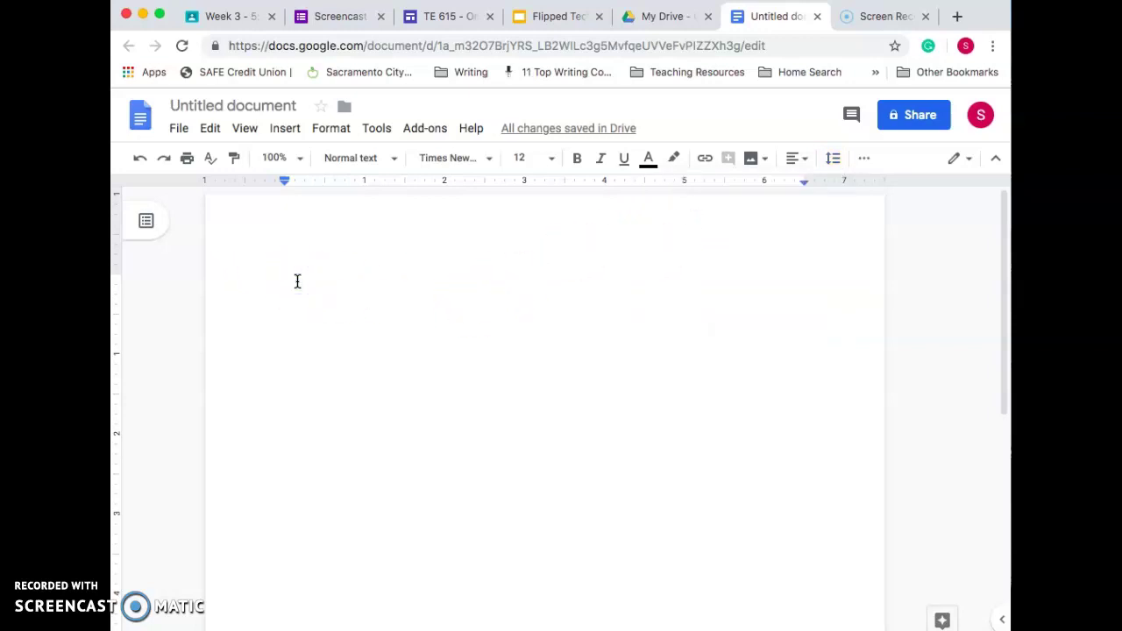
Step: Add a header to the page and right-align it
click(285, 129)
click(291, 405)
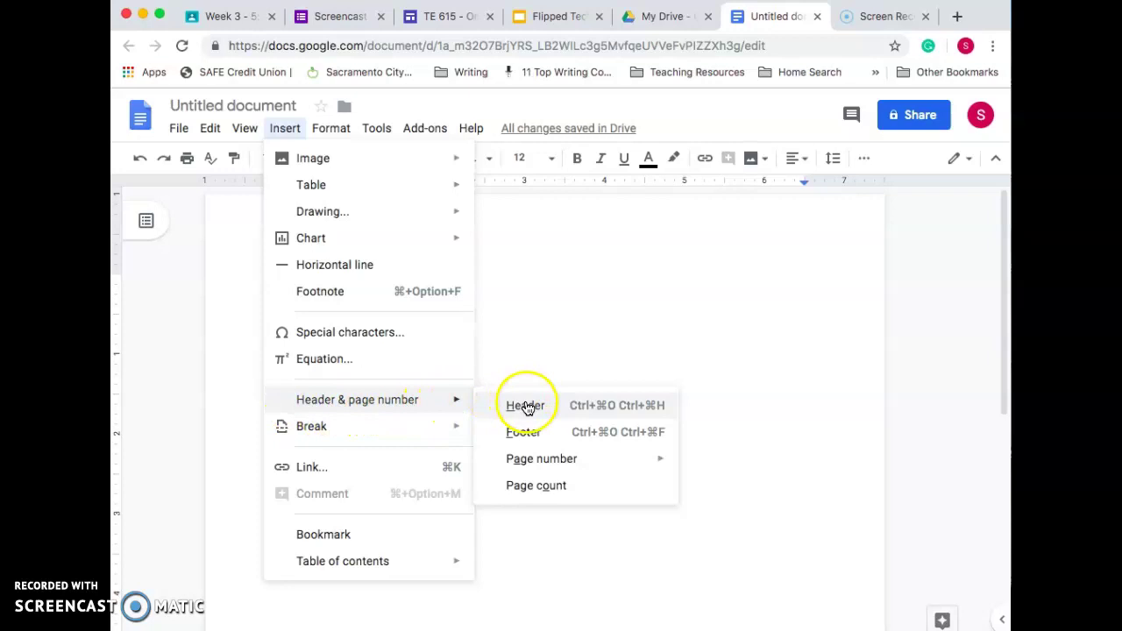
click(525, 405)
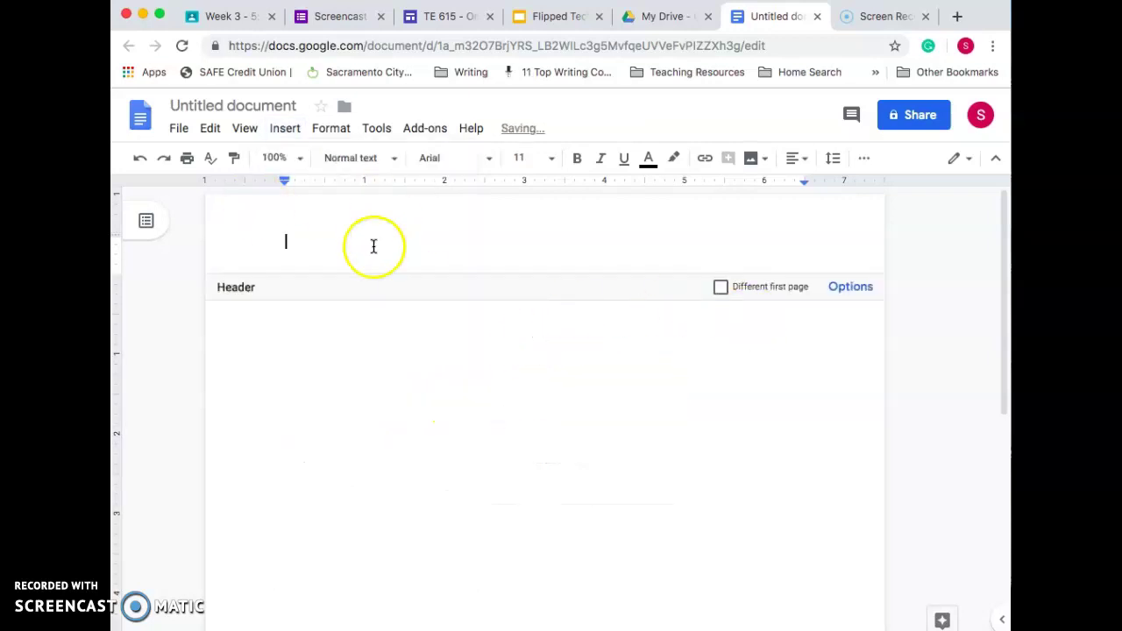
click(798, 159)
click(781, 189)
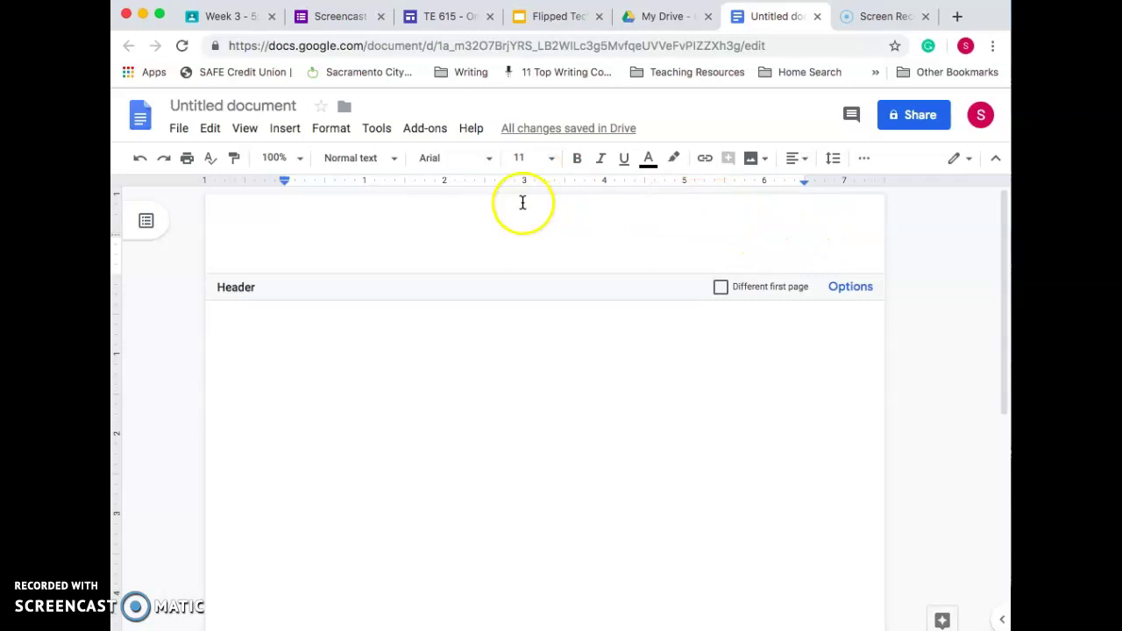
Step: Set the header to Times New Roman 12 and type the author's last name
click(466, 156)
click(459, 228)
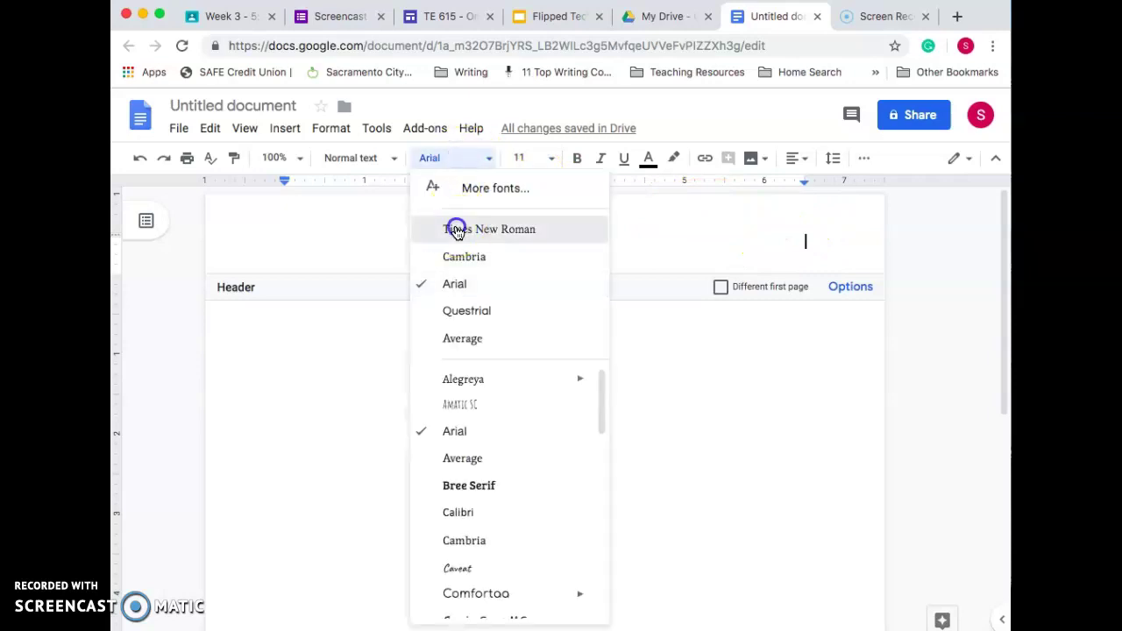
click(532, 158)
click(525, 295)
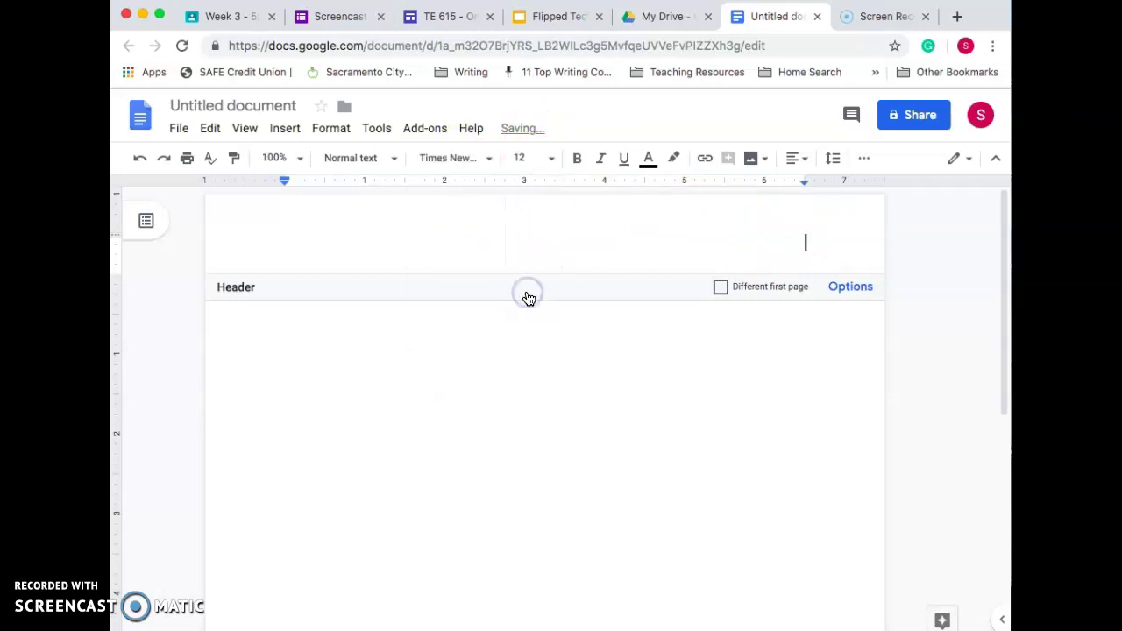
text(Archuleta)
Step: Insert an automatic page number after the name in the header
click(286, 130)
mouse_move(285, 405)
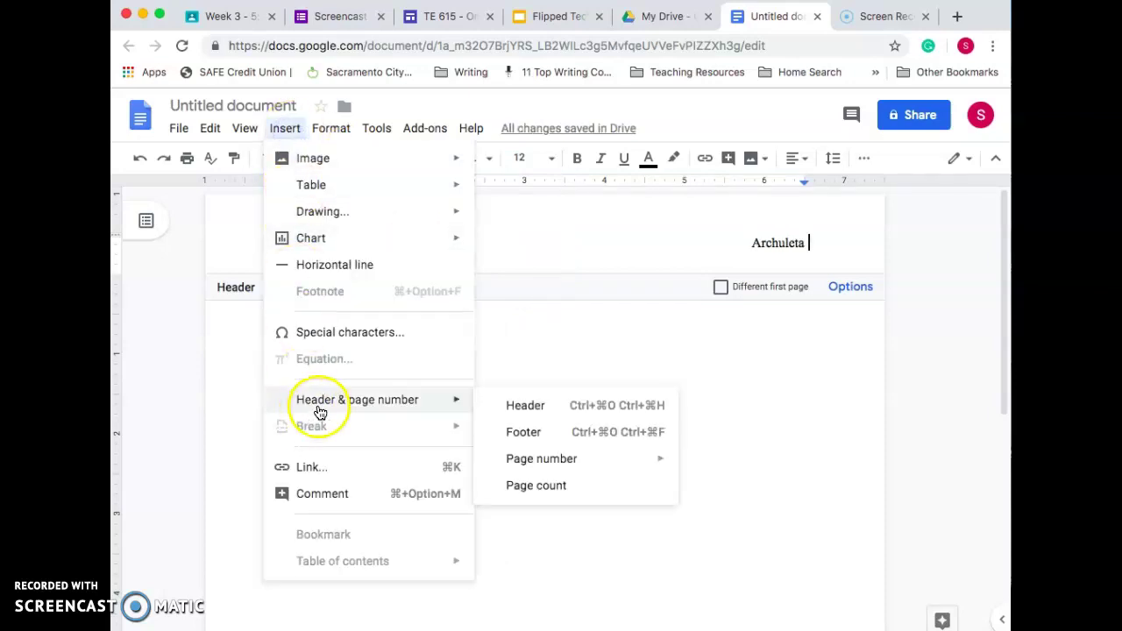
mouse_move(518, 457)
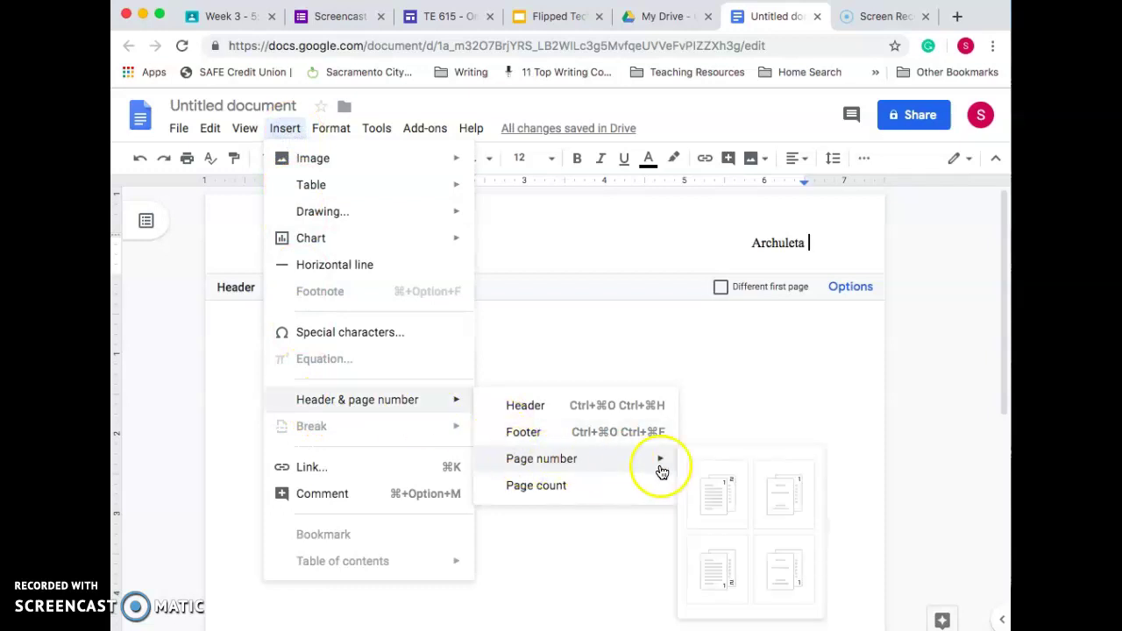
click(716, 494)
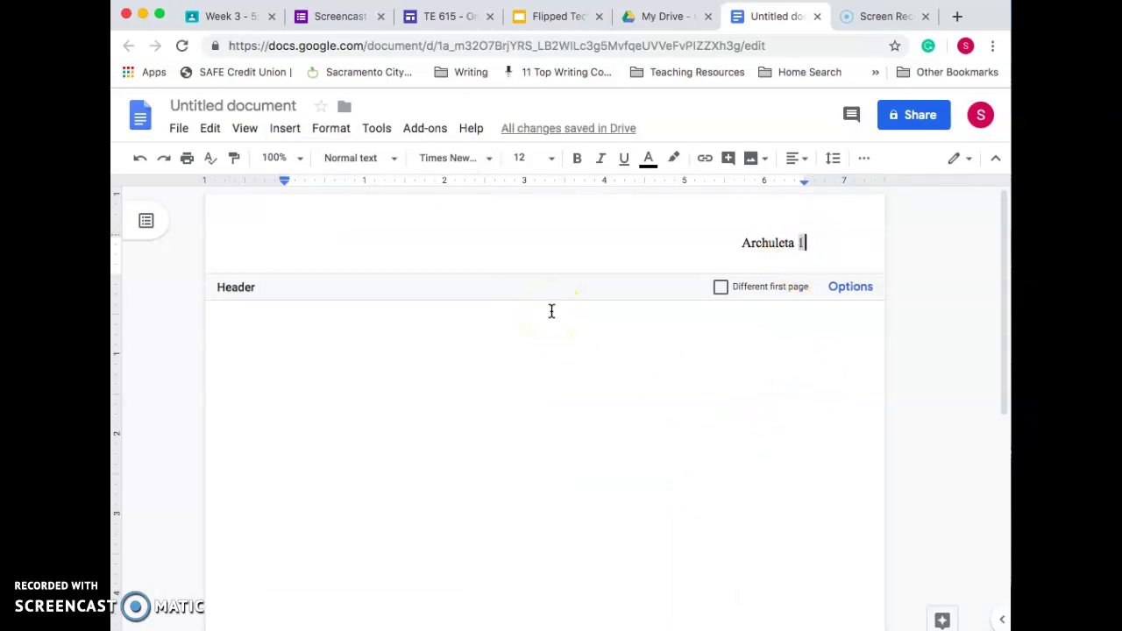
Step: In the body, type the student's name and the teacher's name on separate lines
click(290, 314)
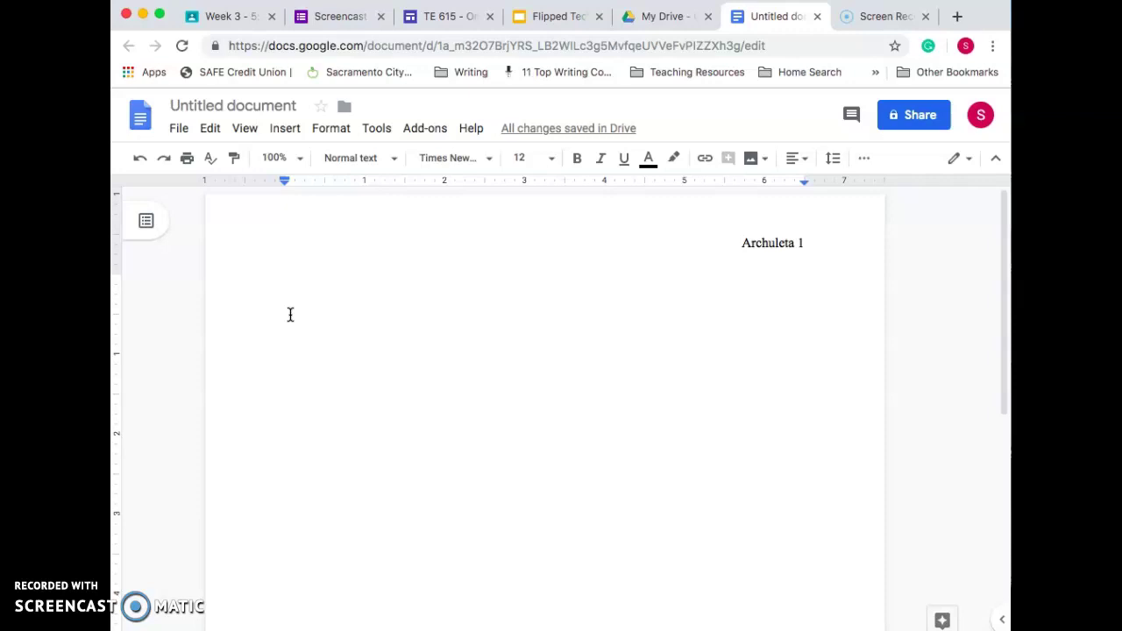
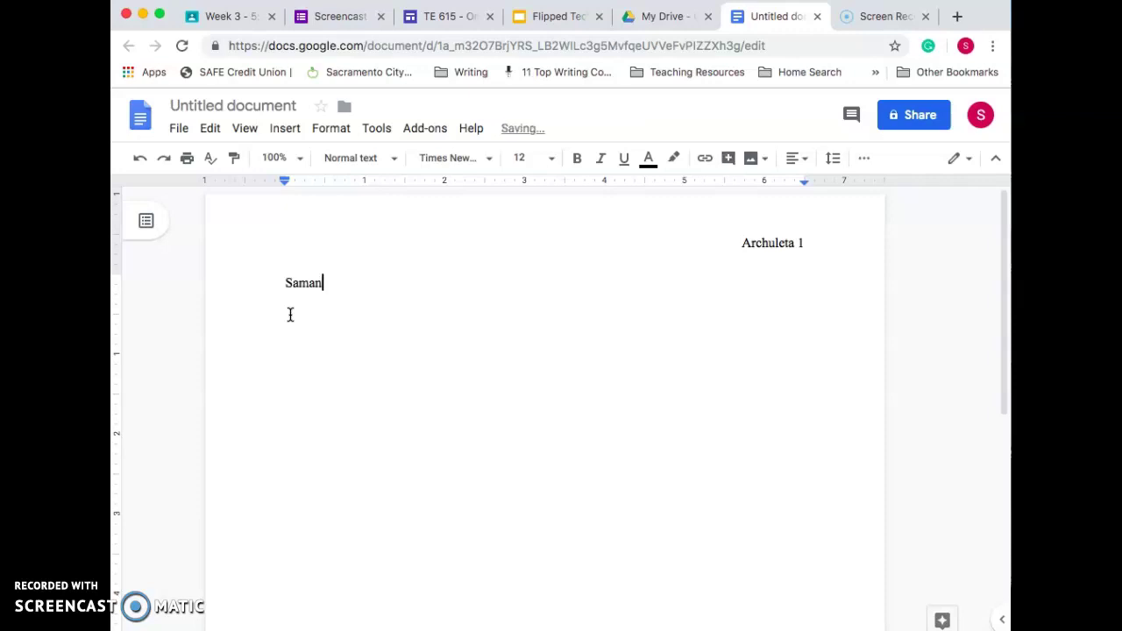
key(Return)
text(Ms. Archuleta)
key(Return)
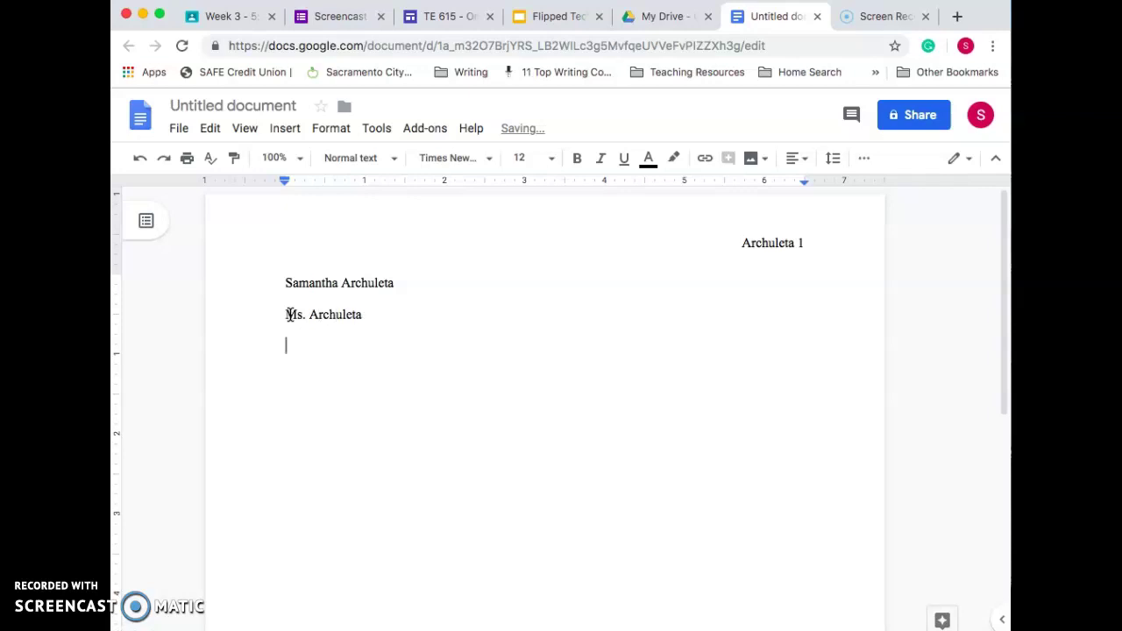
Step: Add 'Advanced English 10' and '23 July 2019' as the next heading lines
text(Eng)
key(BackSpace)
key(BackSpace)
key(BackSpace)
text(Advanced )
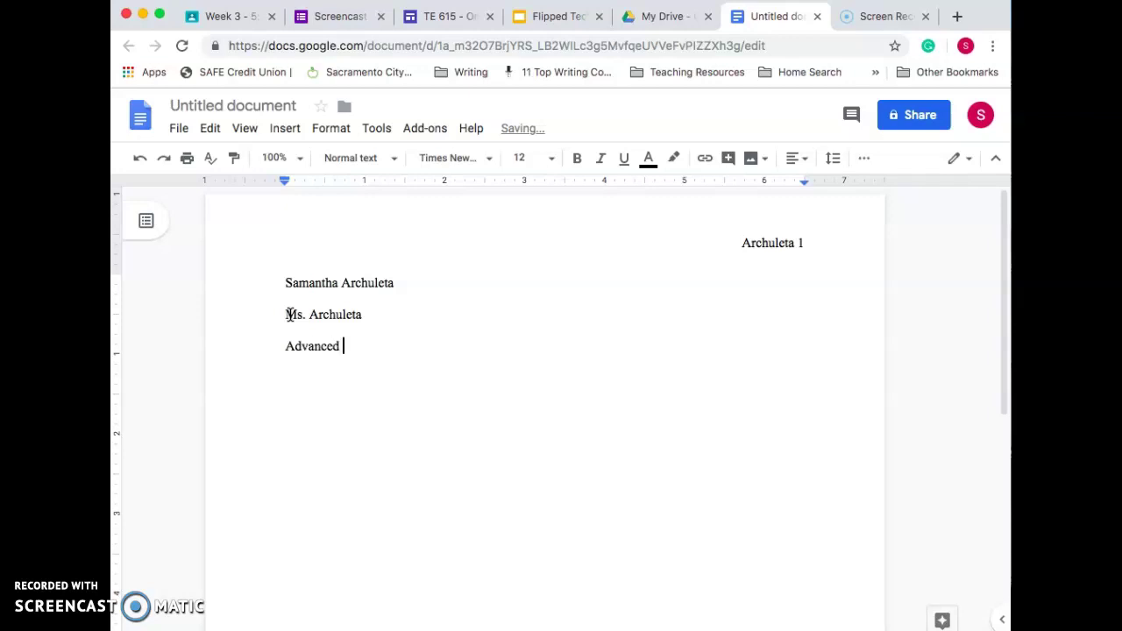
text(English 10)
key(Return)
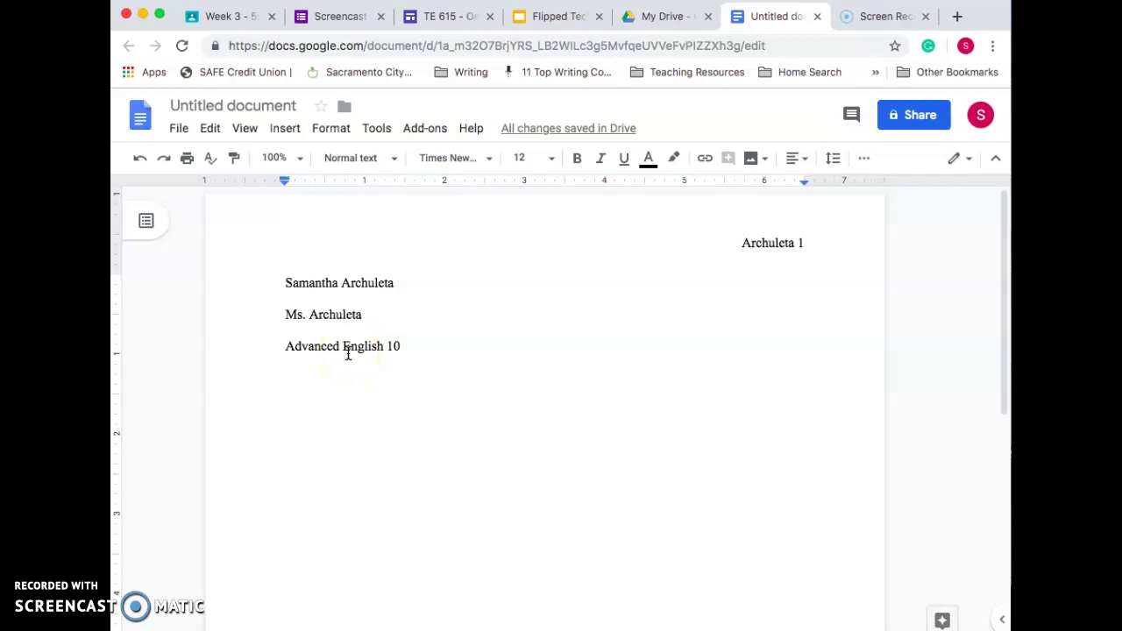
text(23)
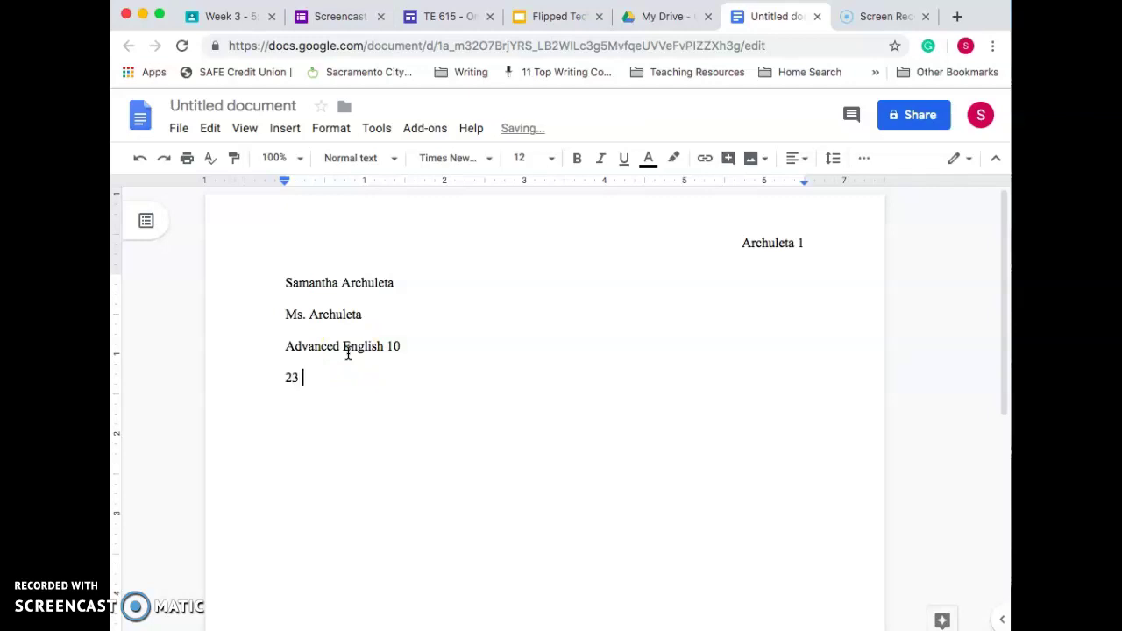
text( July 2019)
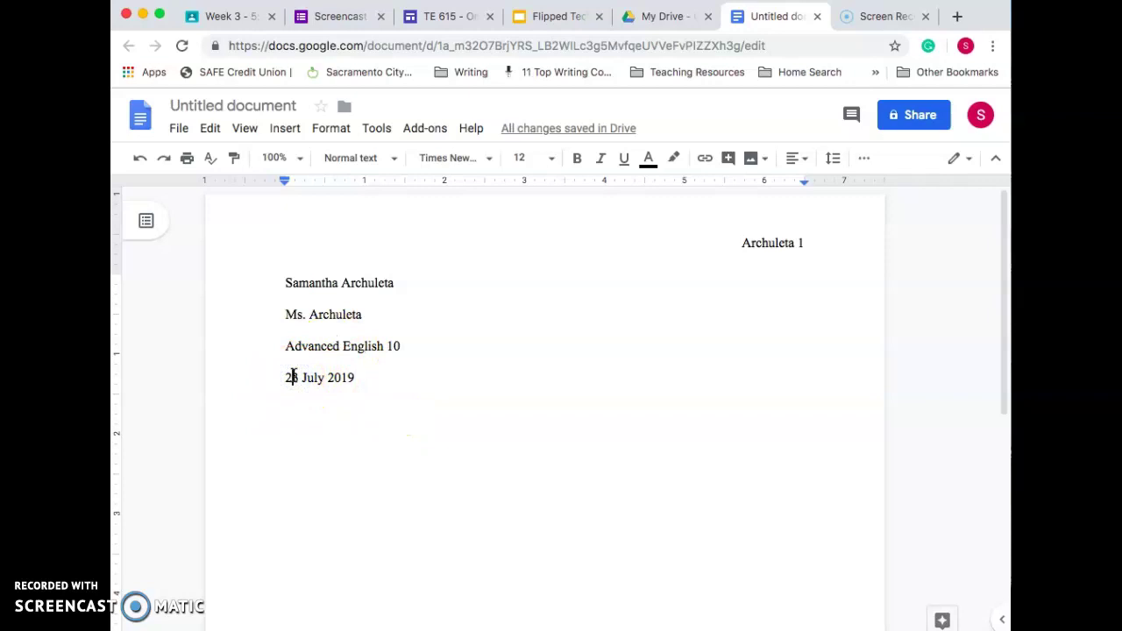
Step: Try changing the date's day to 03, revert to 23, and start a new line
double_click(294, 377)
key(BackSpace)
text(03)
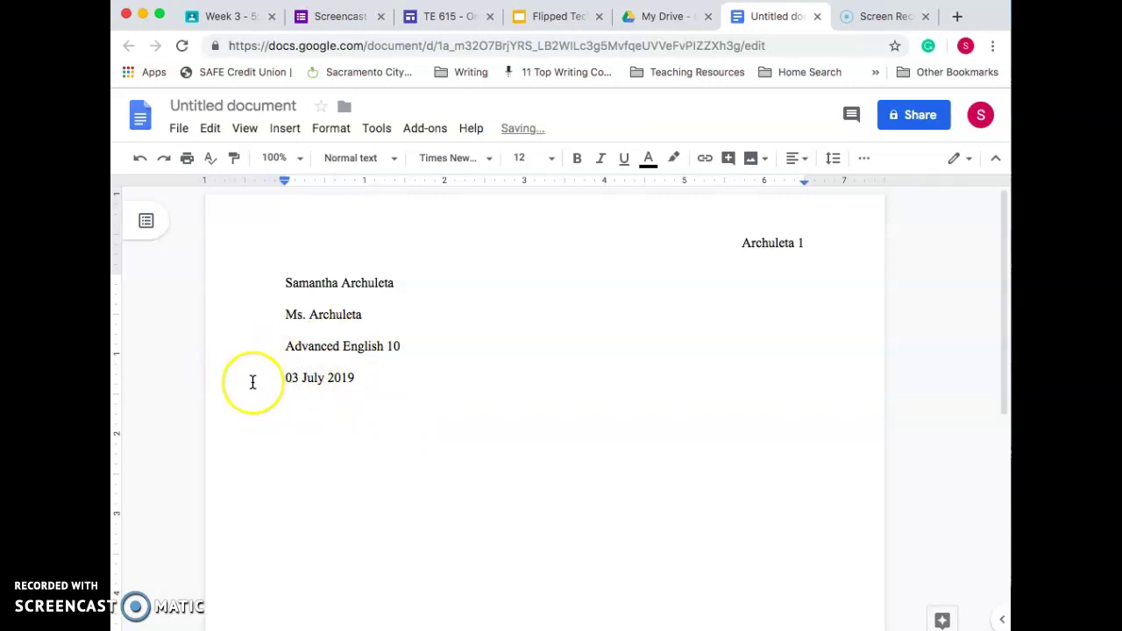
click(303, 380)
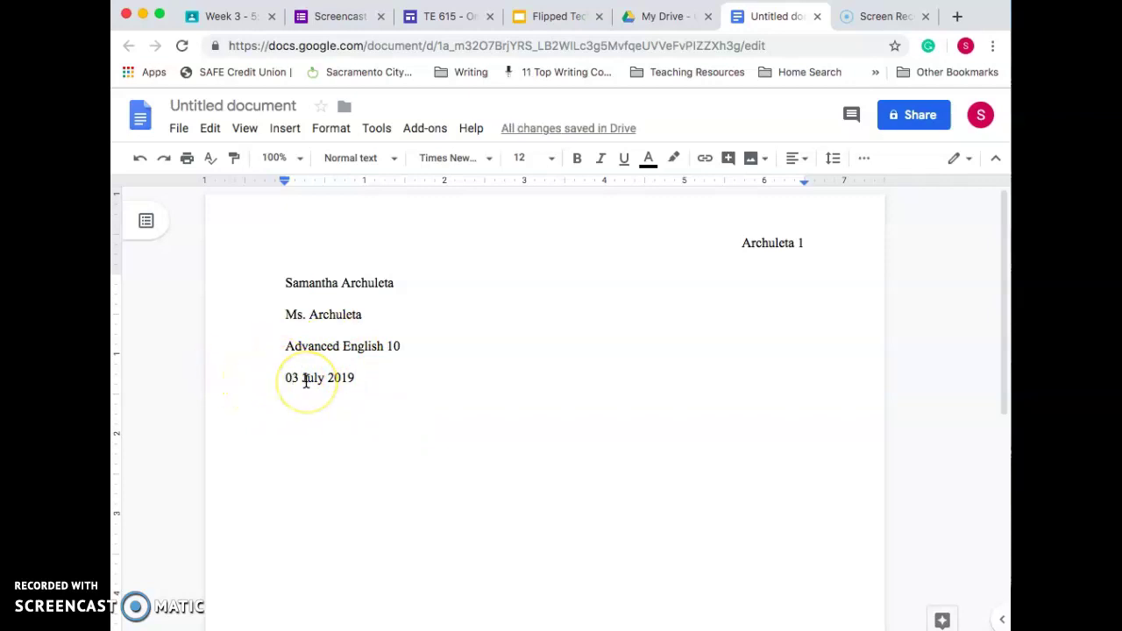
key(ctrl+z)
click(385, 375)
key(Return)
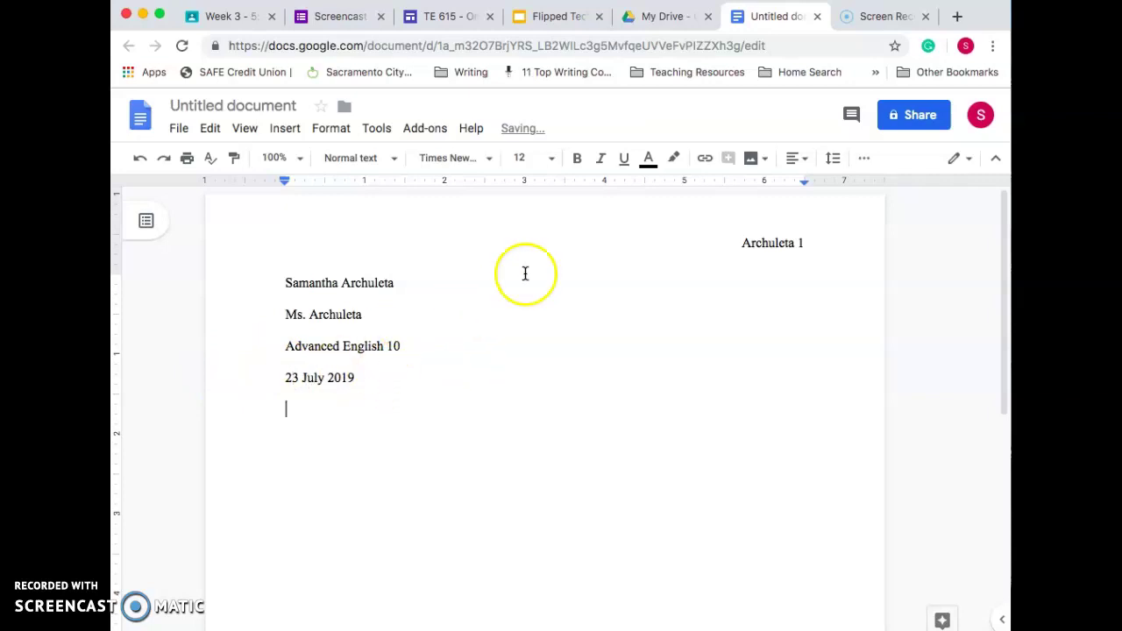
Step: Add a centered 'Title' line below the date
click(793, 162)
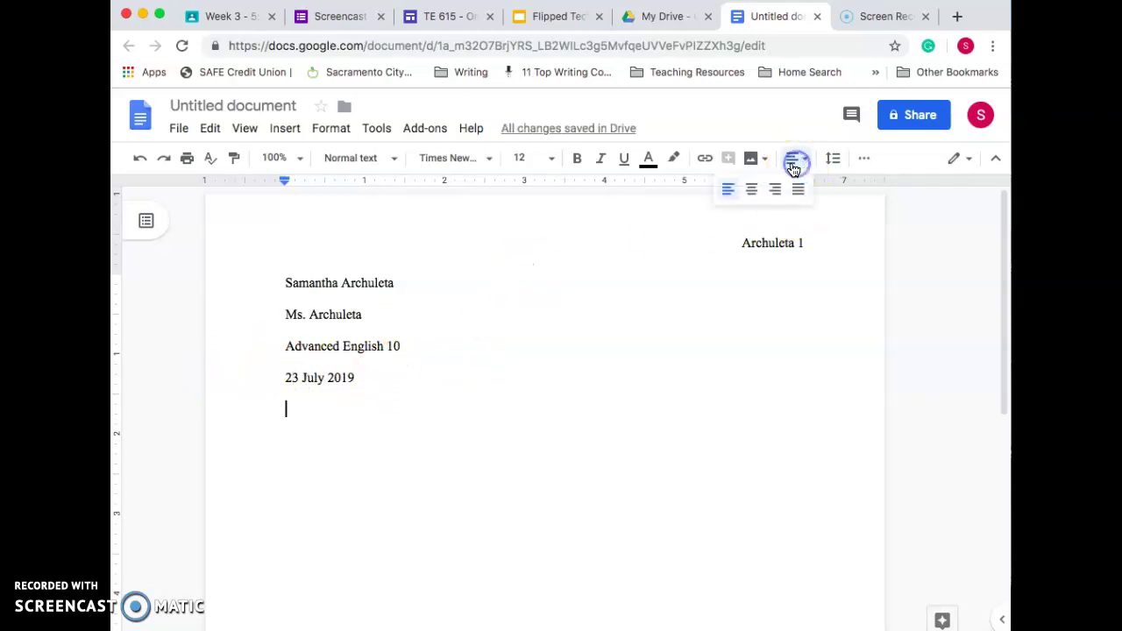
click(751, 190)
text(Title)
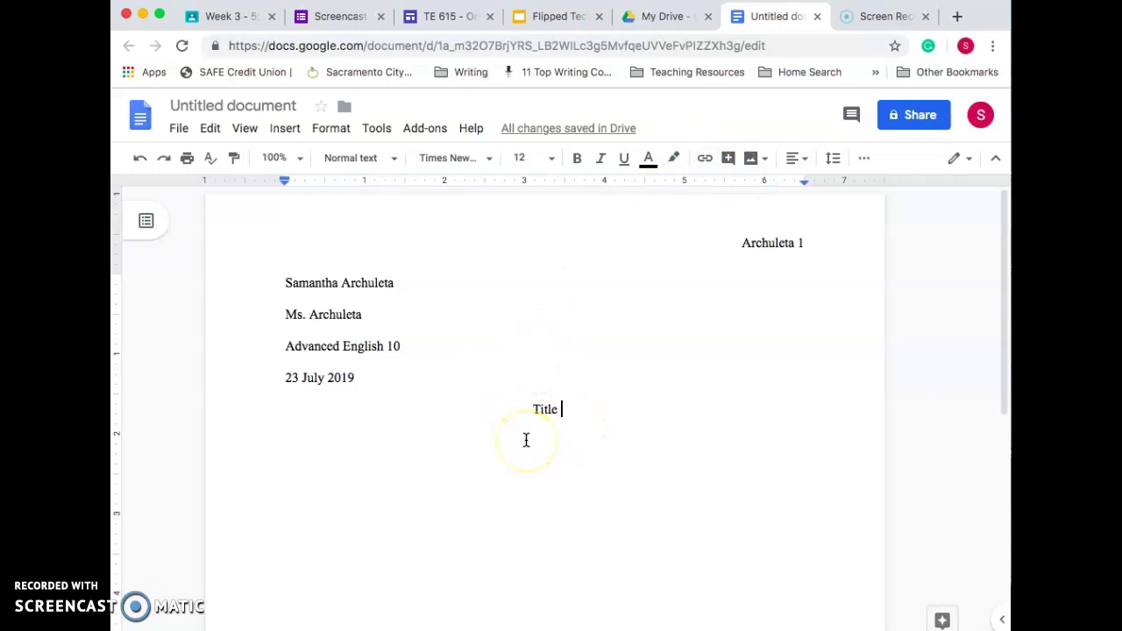
key(Return)
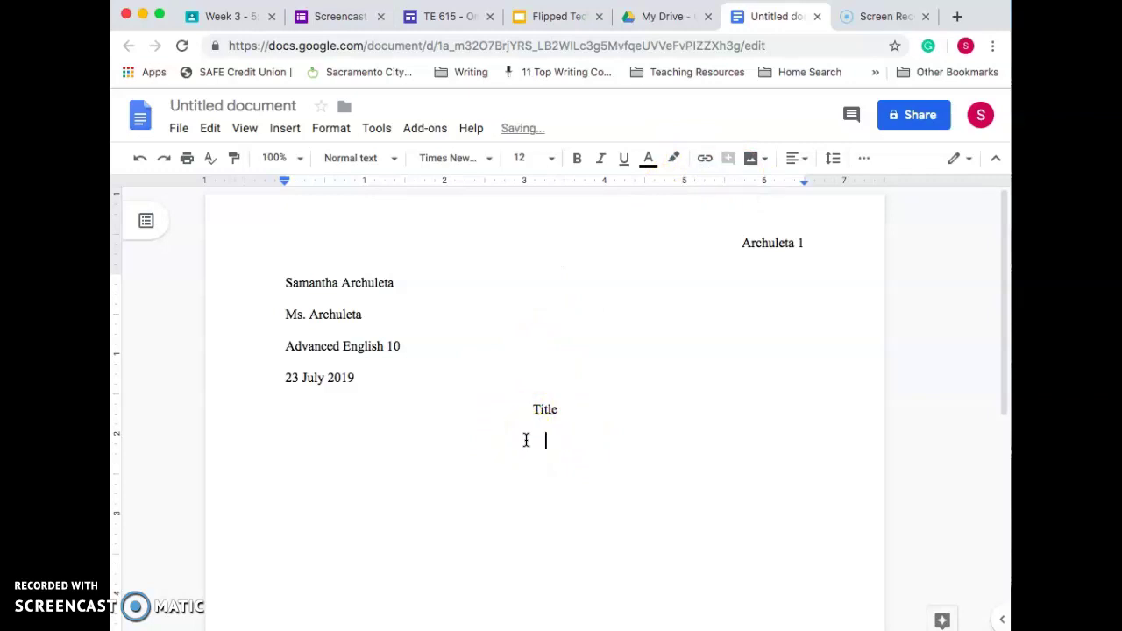
Step: Left-align the next line, indent it, and type 'Start writing here'
click(797, 159)
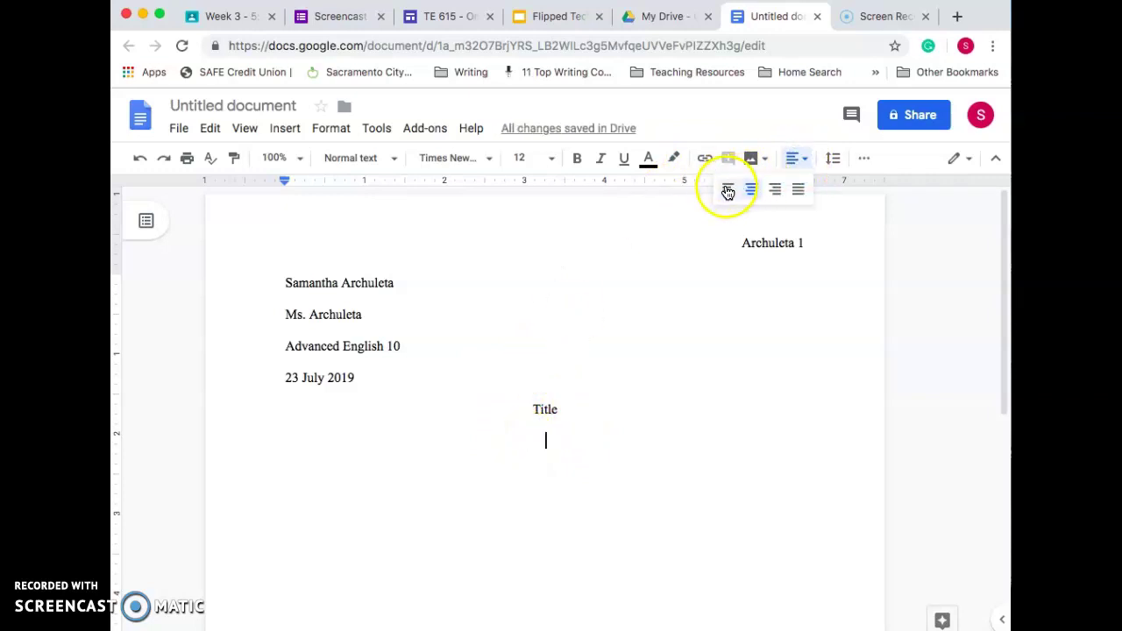
click(727, 191)
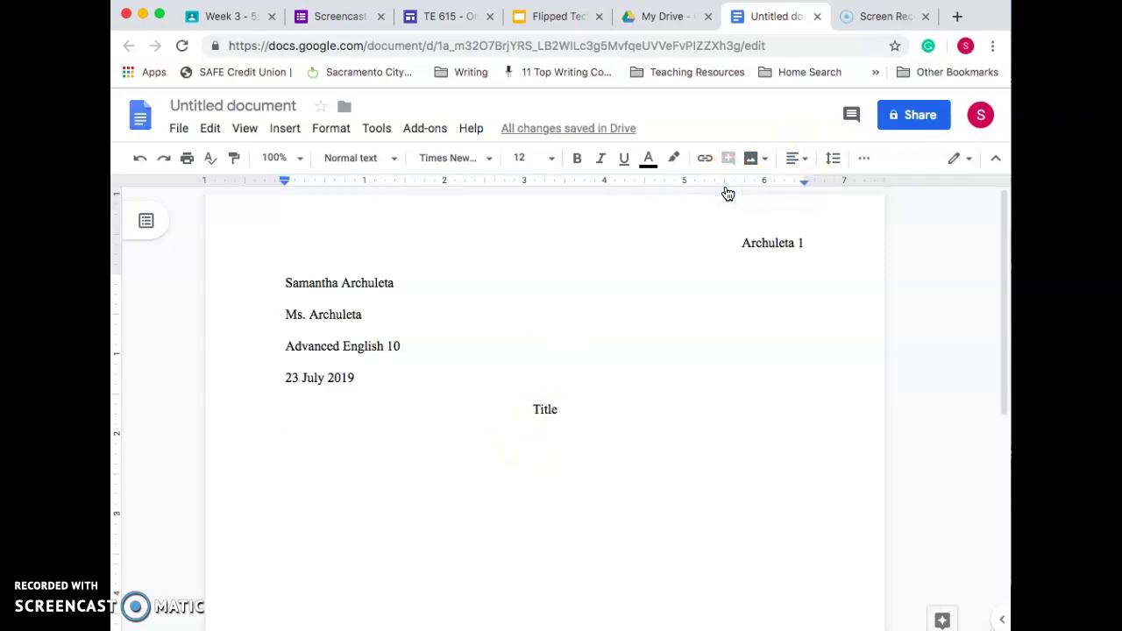
key(Tab)
text(Start )
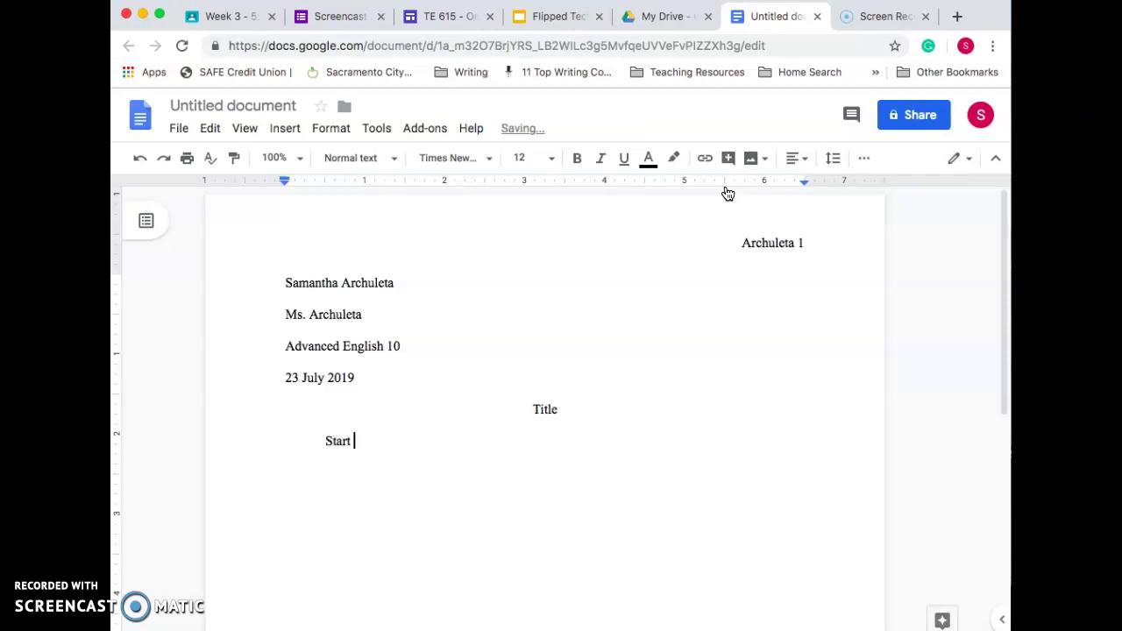
text(writing here)
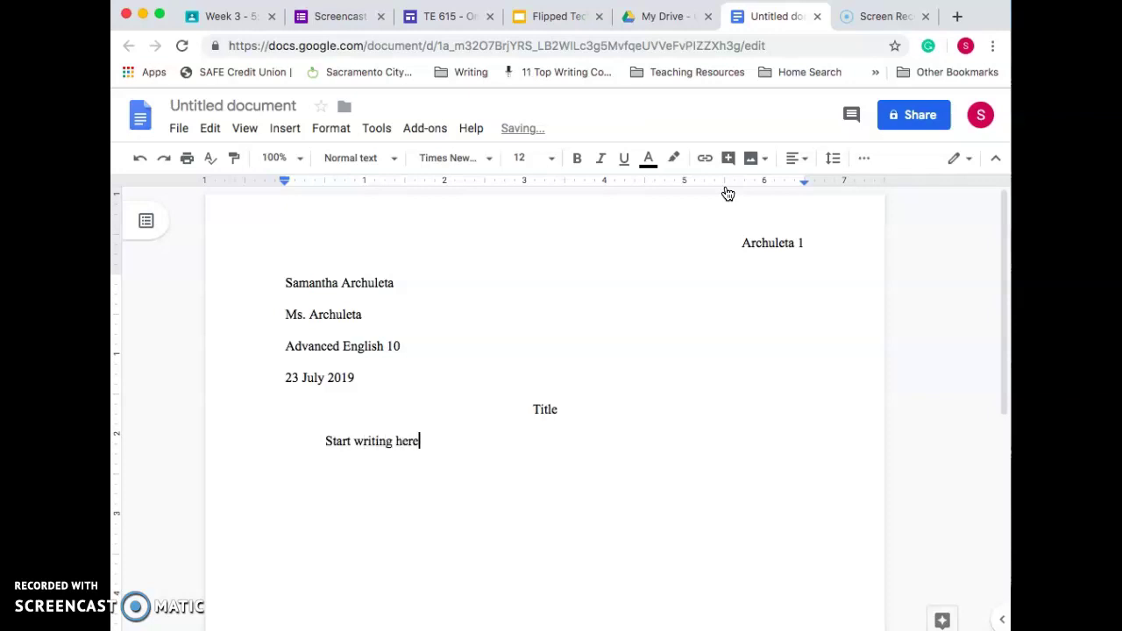